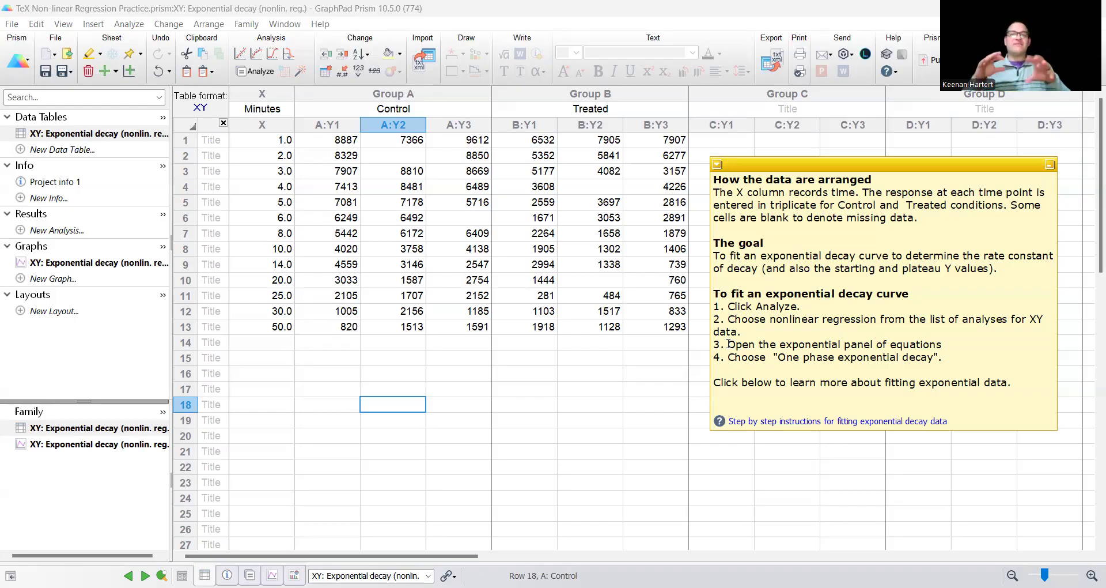
- Highlight the Minutes X values and Control replicate columns, then the Treated group title
{"action": "left_click", "coordinate": [616, 392]}
{"action": "left_click", "coordinate": [424, 419]}
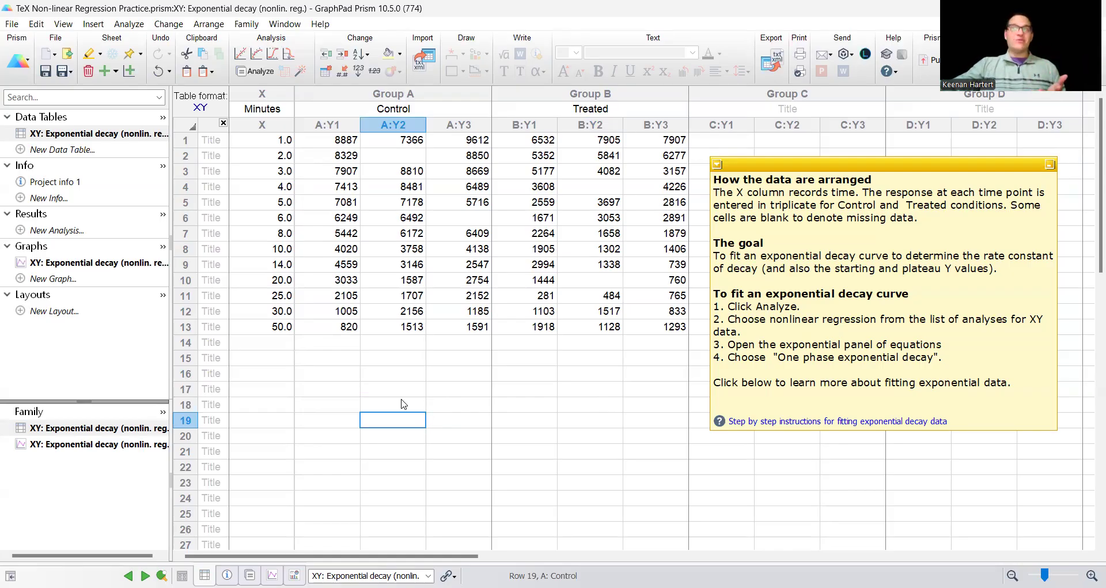
{"action": "left_click_drag", "start_coordinate": [277, 144], "coordinate": [280, 326]}
{"action": "left_click_drag", "start_coordinate": [346, 141], "coordinate": [469, 327]}
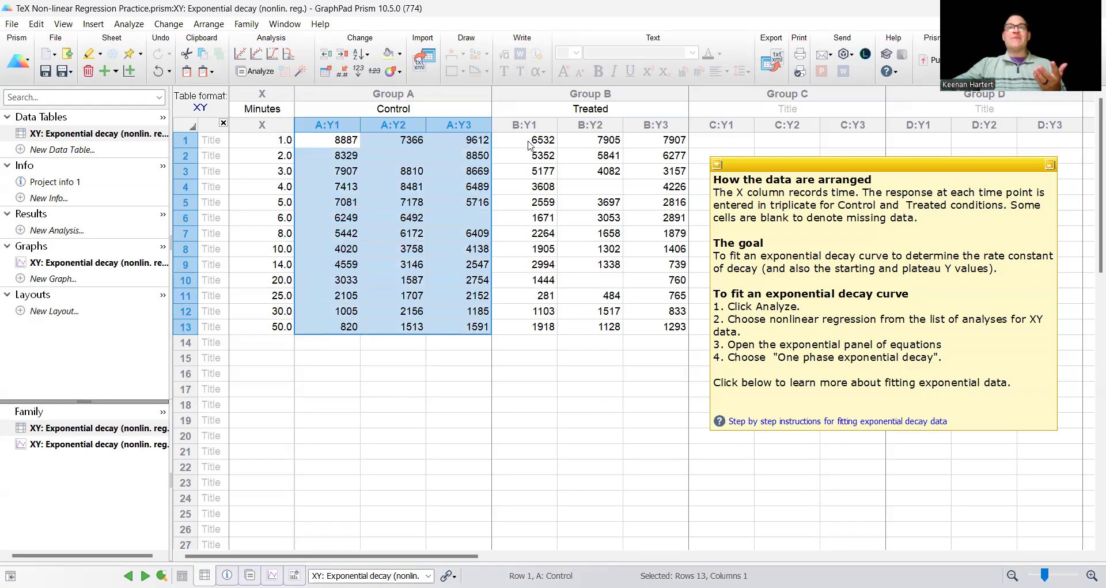
{"action": "left_click", "coordinate": [436, 111]}
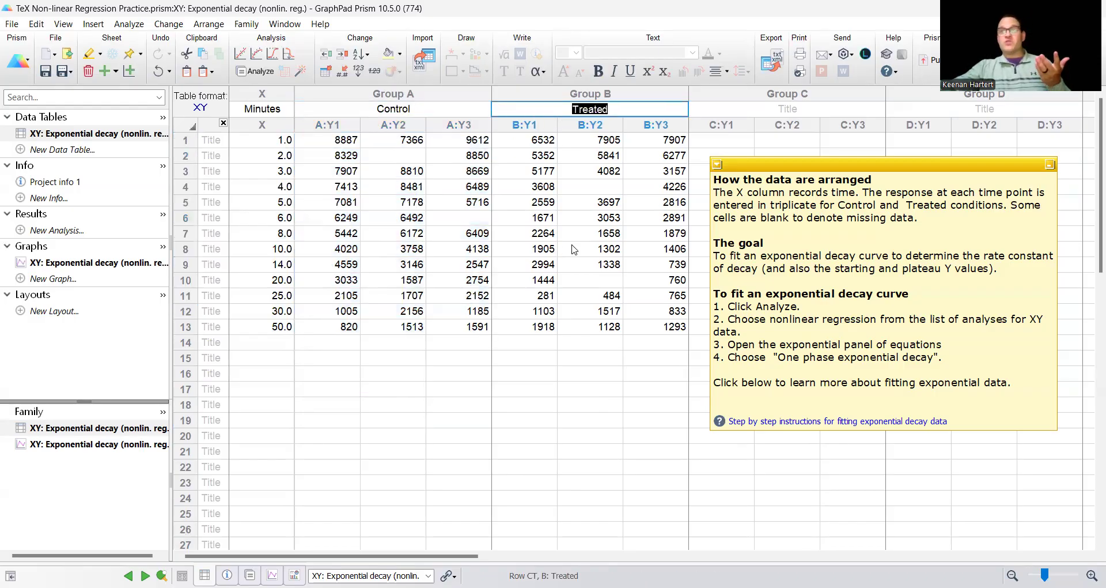
{"action": "left_click", "coordinate": [618, 342]}
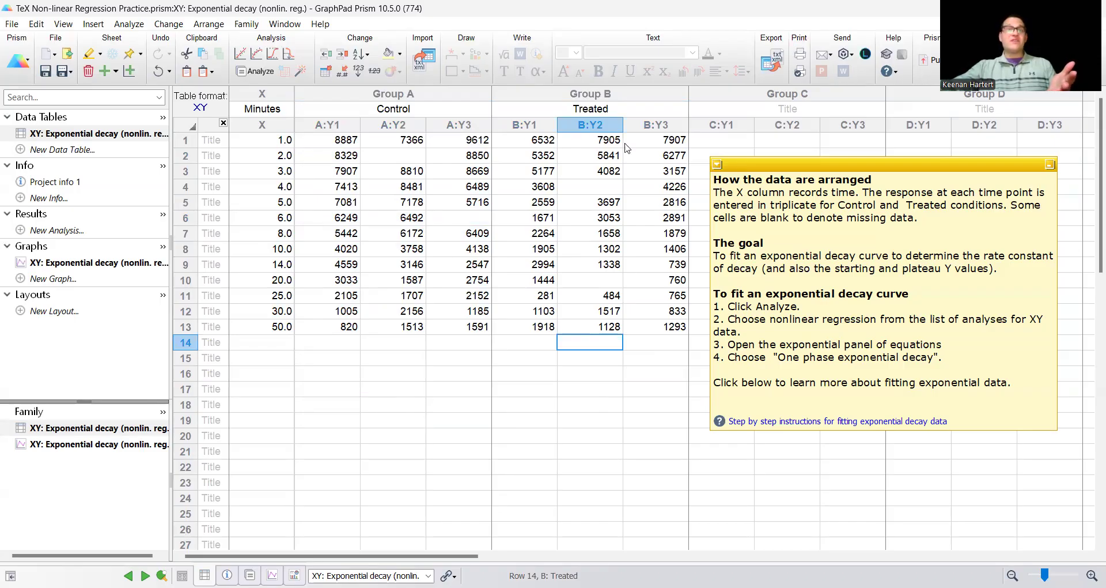
- Highlight the Treated replicate rows, including blanks, then bring up the Exponential decay graph
{"action": "left_click_drag", "start_coordinate": [541, 144], "coordinate": [662, 142]}
{"action": "left_click_drag", "start_coordinate": [548, 170], "coordinate": [668, 171]}
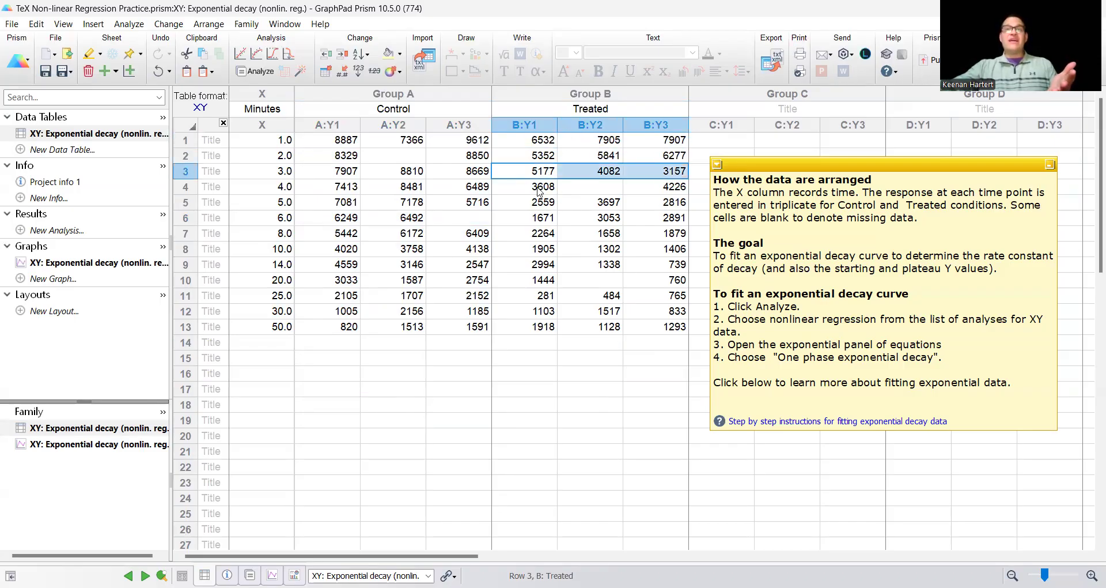
{"action": "left_click_drag", "start_coordinate": [535, 192], "coordinate": [677, 195]}
{"action": "left_click_drag", "start_coordinate": [544, 217], "coordinate": [646, 218]}
{"action": "left_click", "coordinate": [570, 373]}
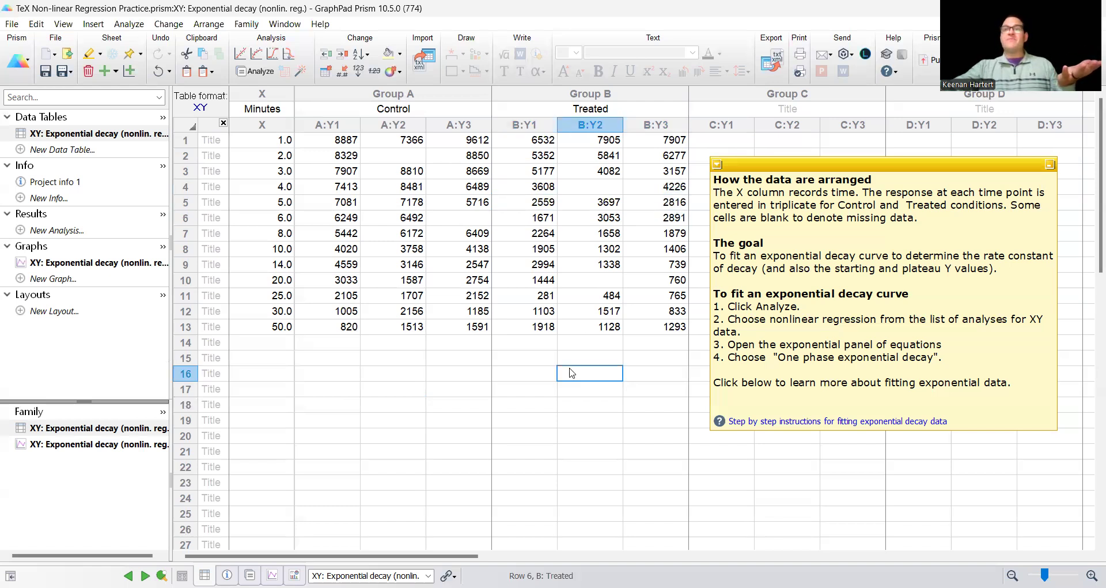
{"action": "left_click", "coordinate": [122, 264]}
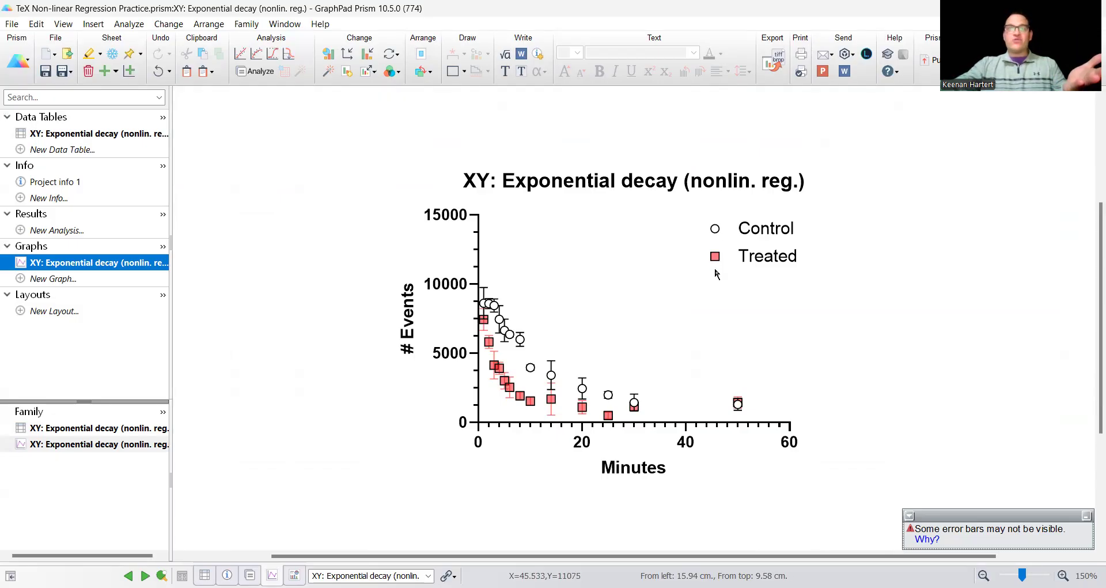
- Start a New Analysis of the Control and Treated decay data from the navigator
{"action": "left_click", "coordinate": [701, 344]}
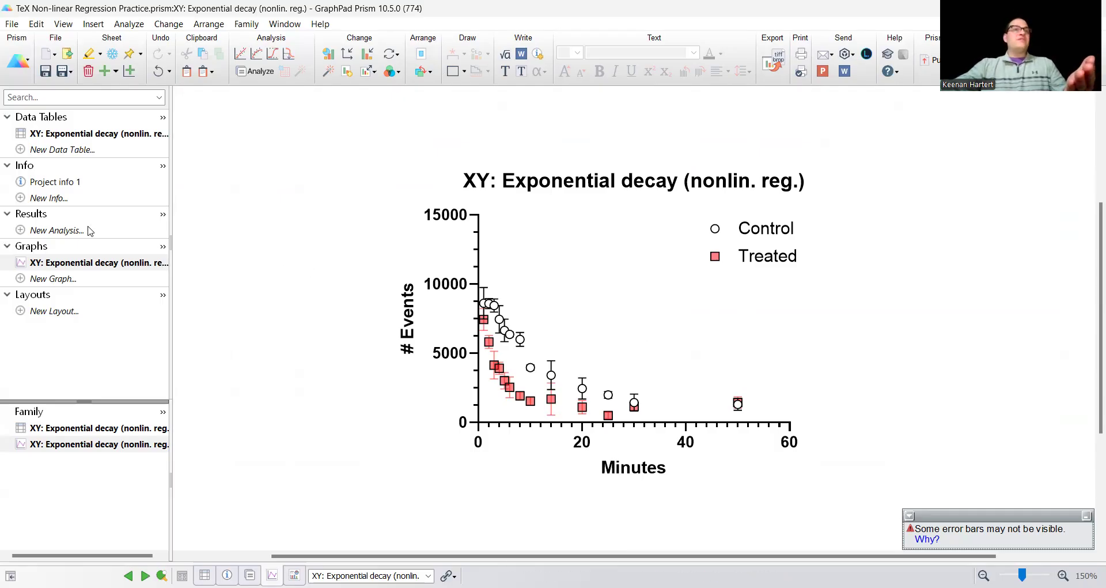
{"action": "left_click", "coordinate": [68, 230]}
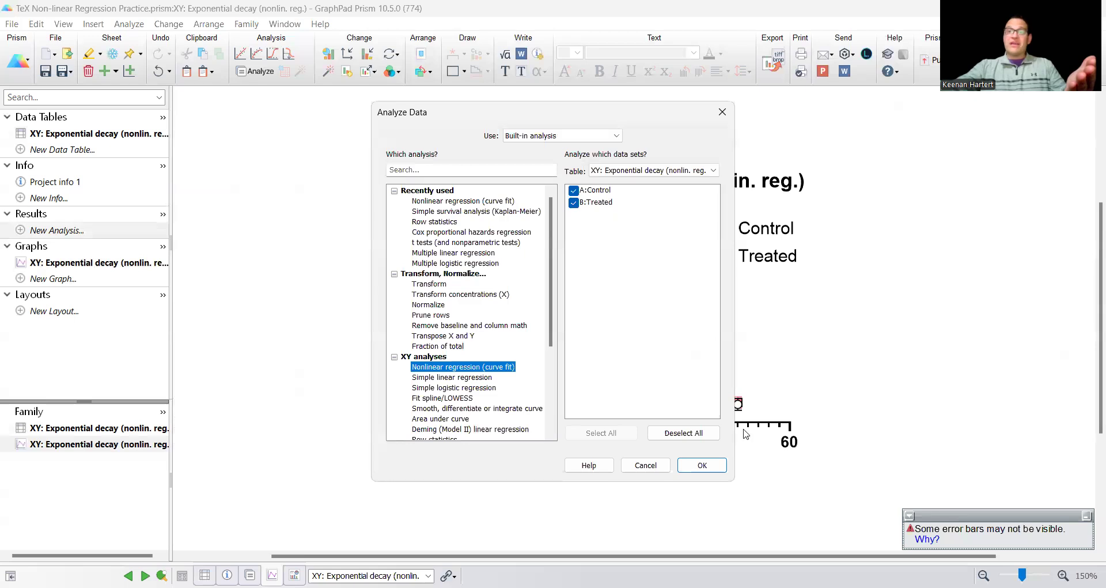
- Confirm Nonlinear regression (curve fit) for both data sets to reach the One phase decay model settings
{"action": "left_click", "coordinate": [702, 465]}
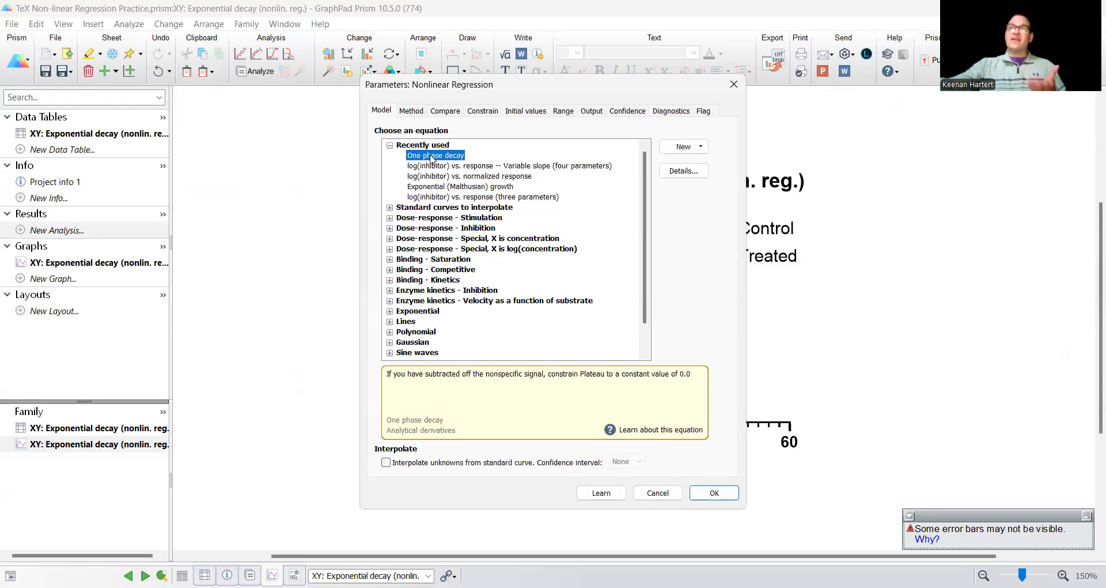
- Review the fitting, comparison, constraint, initial value, range and output tabs, and enable confidence bands
{"action": "left_click", "coordinate": [413, 112]}
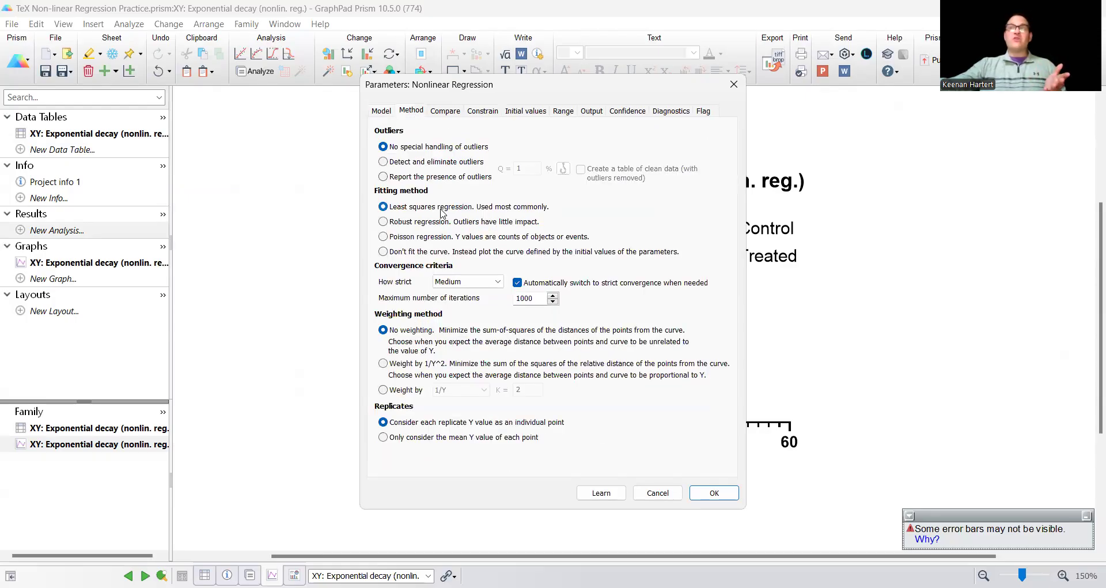
{"action": "left_click", "coordinate": [445, 113]}
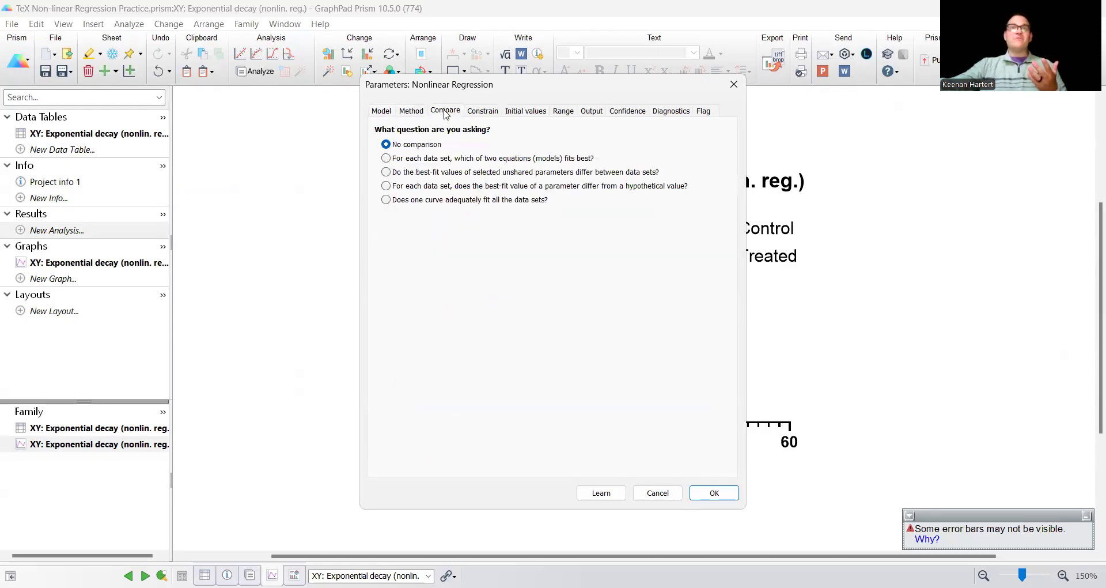
{"action": "left_click", "coordinate": [484, 111]}
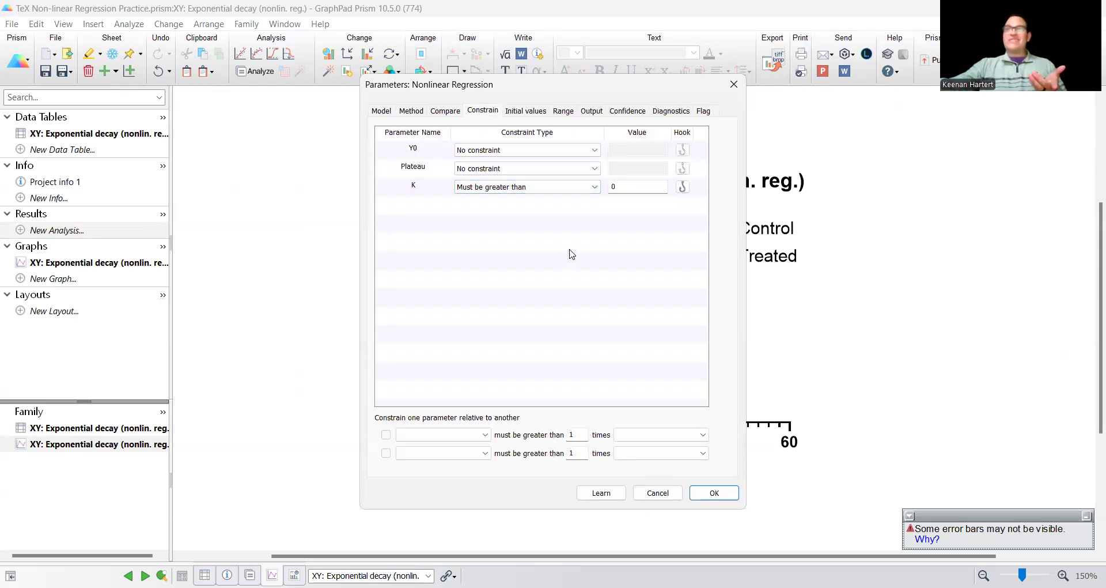
{"action": "left_click", "coordinate": [527, 112]}
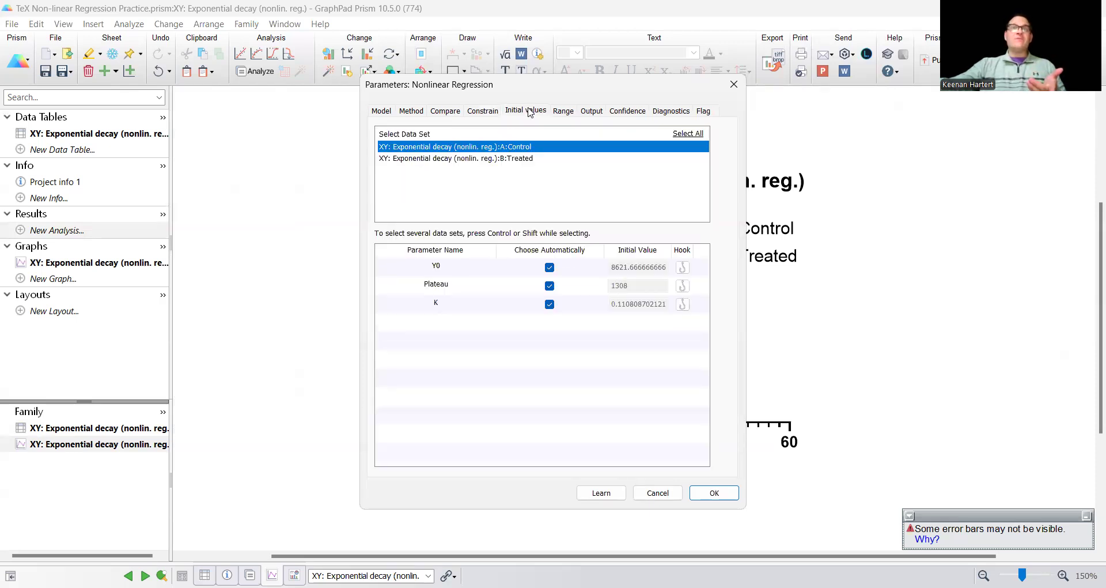
{"action": "left_click", "coordinate": [572, 114]}
{"action": "left_click", "coordinate": [596, 113]}
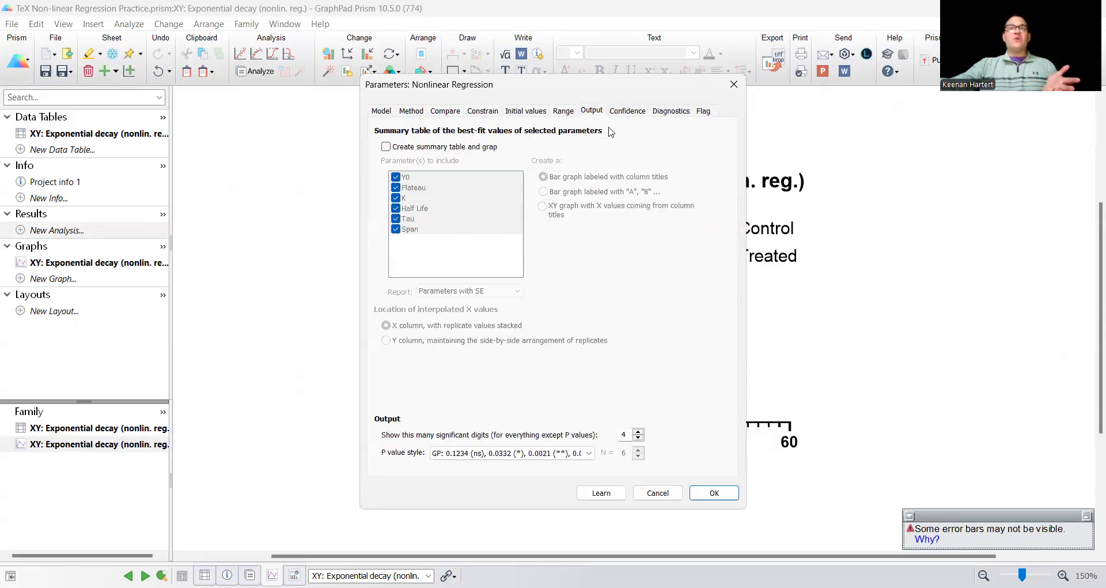
{"action": "left_click", "coordinate": [626, 113]}
{"action": "left_click", "coordinate": [387, 294]}
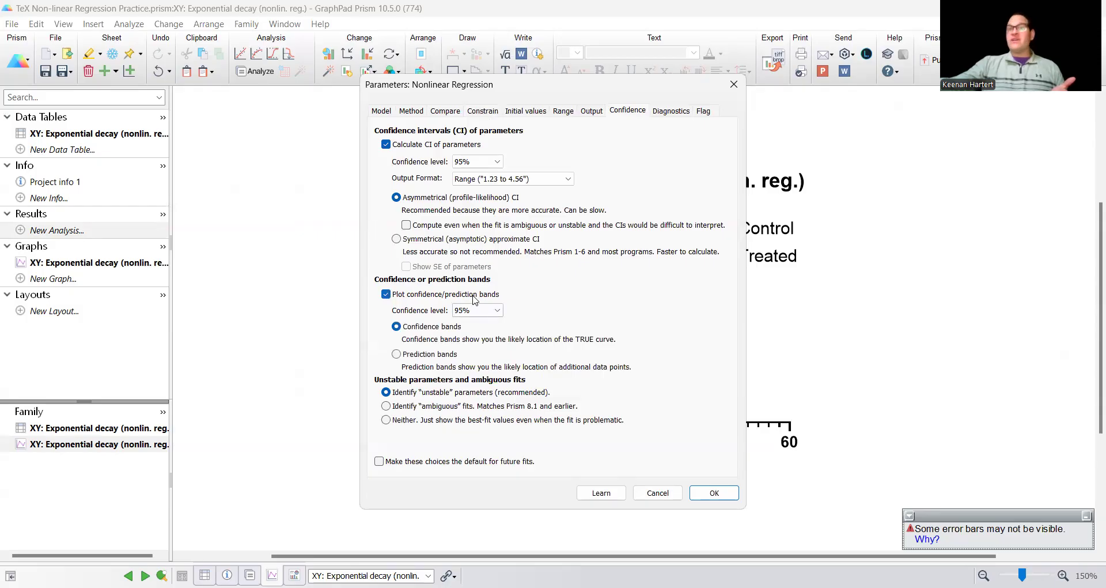
- Check the diagnostics and flagging options, then run the one phase decay fit
{"action": "left_click", "coordinate": [669, 110]}
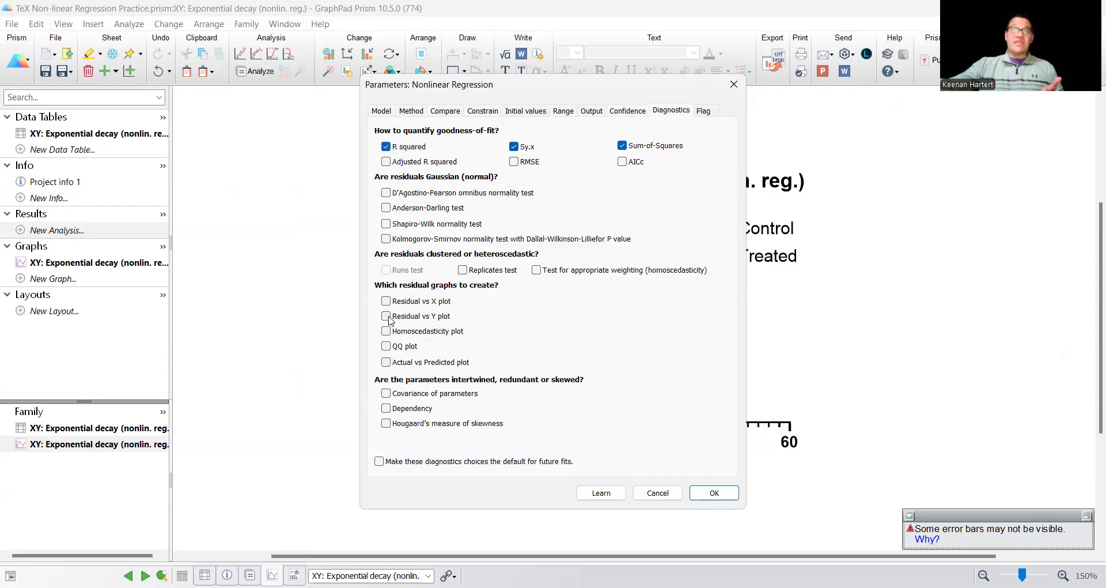
{"action": "left_click", "coordinate": [702, 112]}
{"action": "left_click", "coordinate": [381, 111]}
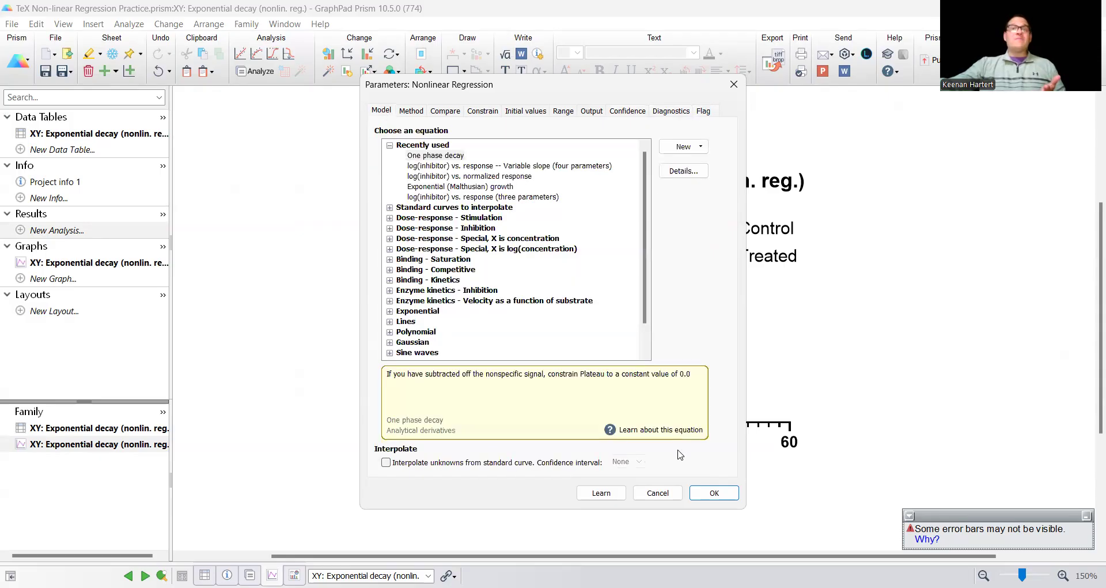
{"action": "left_click", "coordinate": [713, 493]}
{"action": "left_click", "coordinate": [720, 316]}
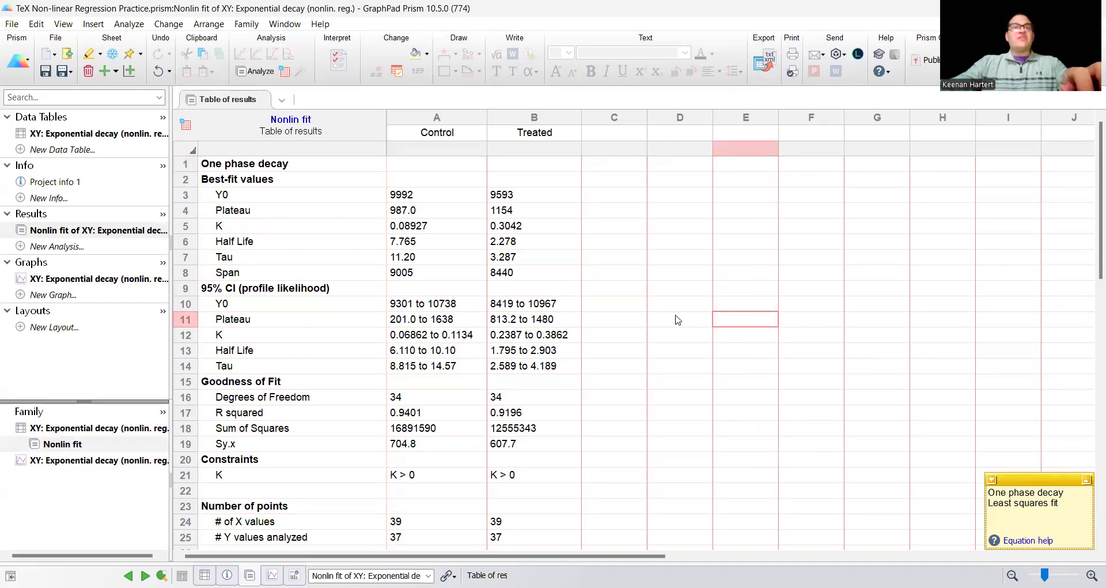
- Scroll through the Nonlin fit results, then switch to the XY: Exponential decay graph
{"action": "scroll", "coordinate": [667, 320], "scroll_direction": "down", "scroll_amount": 3}
{"action": "scroll", "coordinate": [667, 320], "scroll_direction": "up", "scroll_amount": 3}
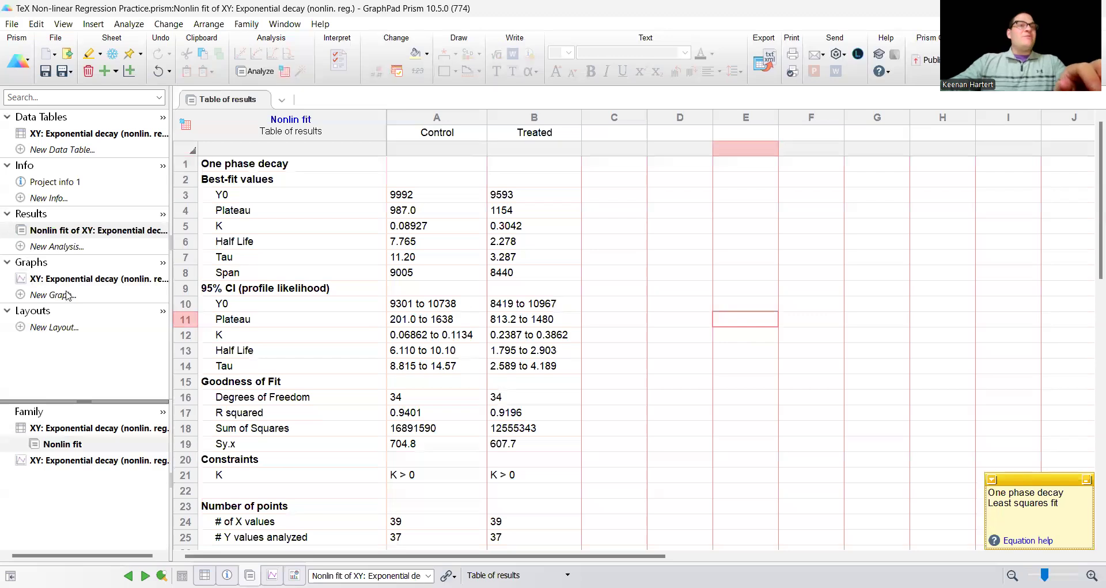
{"action": "left_click", "coordinate": [85, 280]}
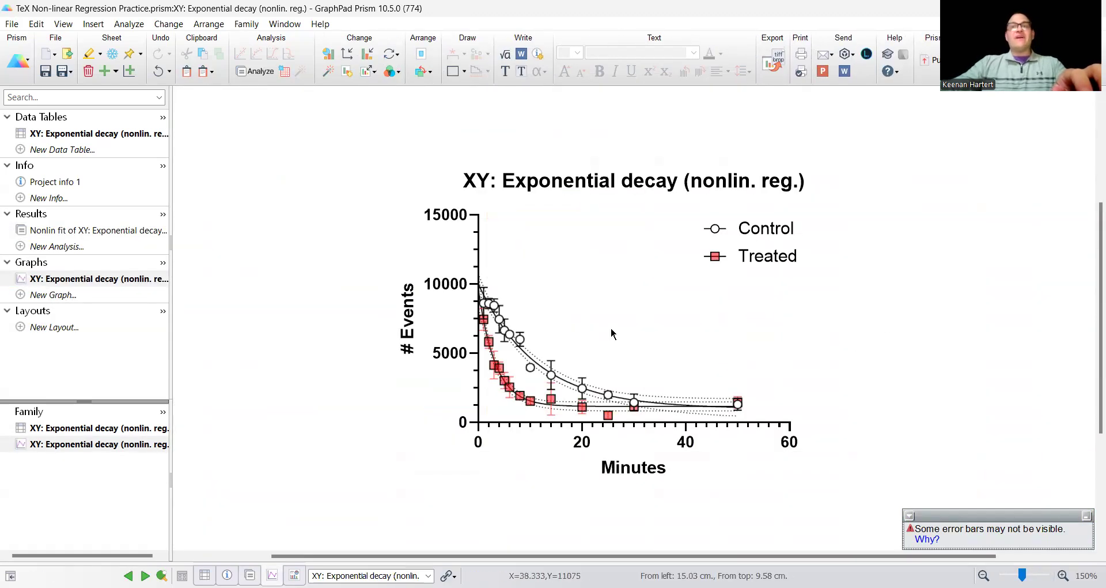
- In Format Graph, colour the Treated fit curve line and its confidence bands semi-transparent red
{"action": "left_click", "coordinate": [712, 260]}
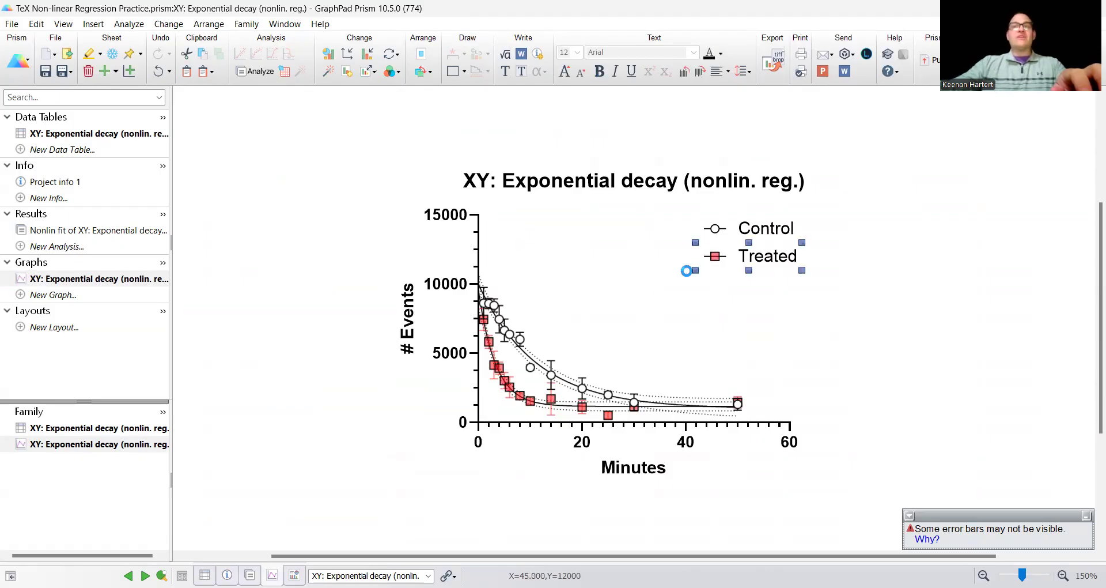
{"action": "double_click", "coordinate": [662, 291]}
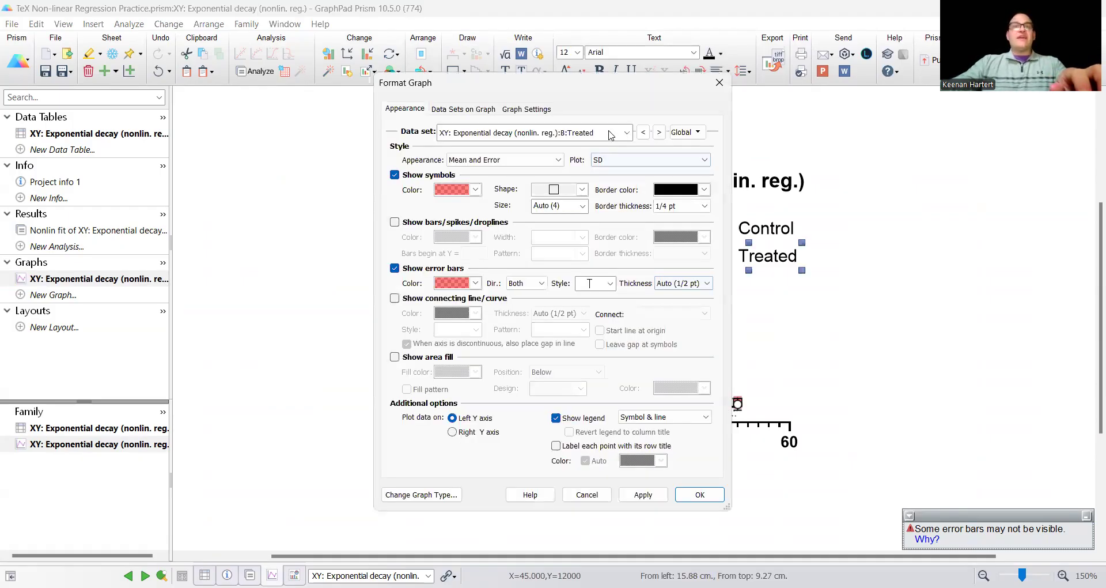
{"action": "left_click", "coordinate": [611, 135]}
{"action": "left_click", "coordinate": [552, 206]}
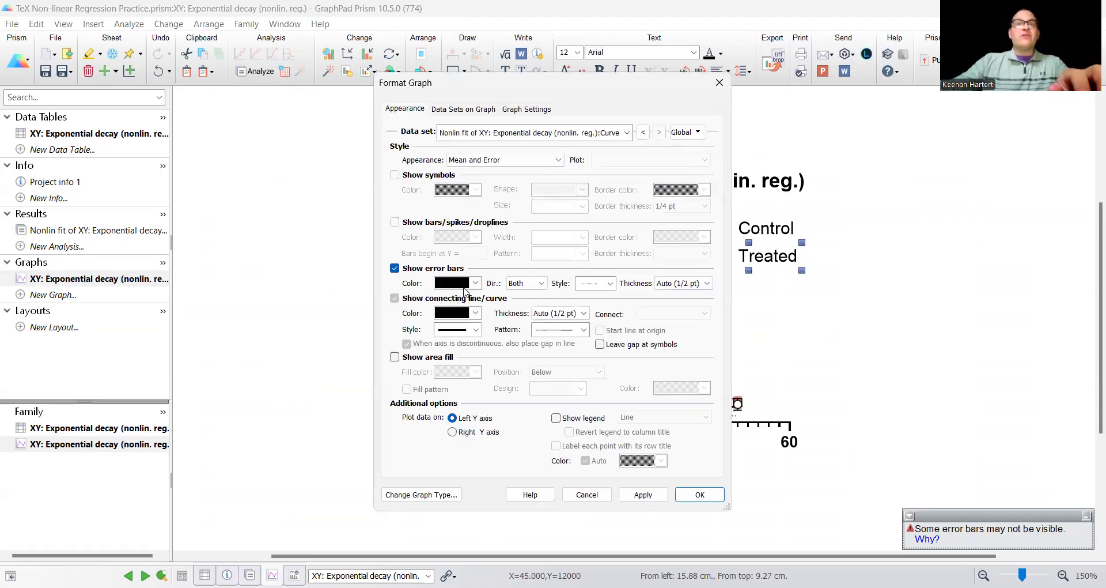
{"action": "left_click", "coordinate": [458, 317]}
{"action": "left_click", "coordinate": [595, 521]}
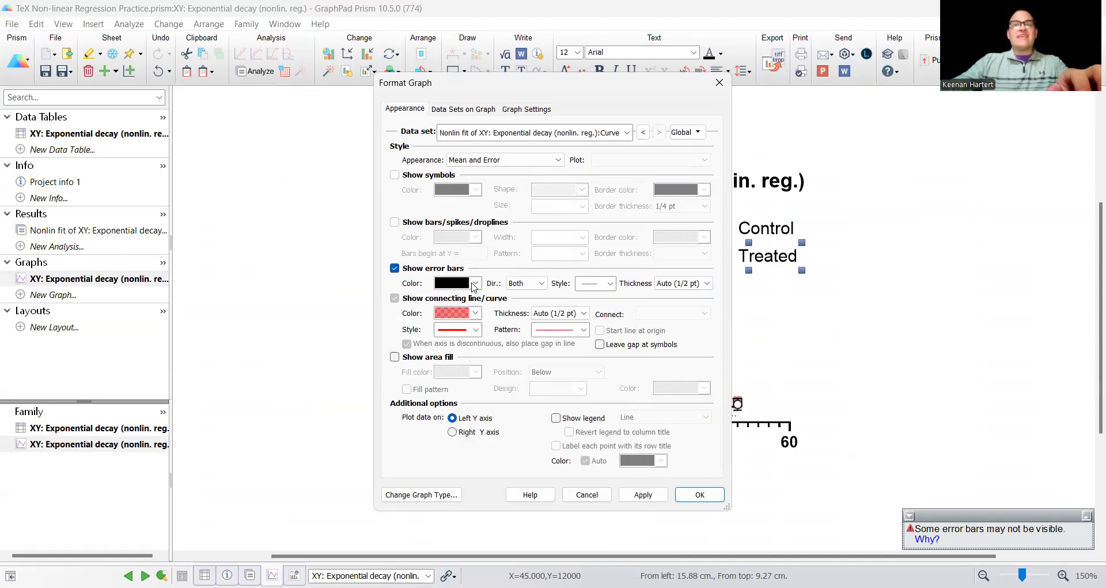
{"action": "left_click", "coordinate": [476, 283]}
{"action": "left_click", "coordinate": [594, 522]}
{"action": "left_click", "coordinate": [312, 494]}
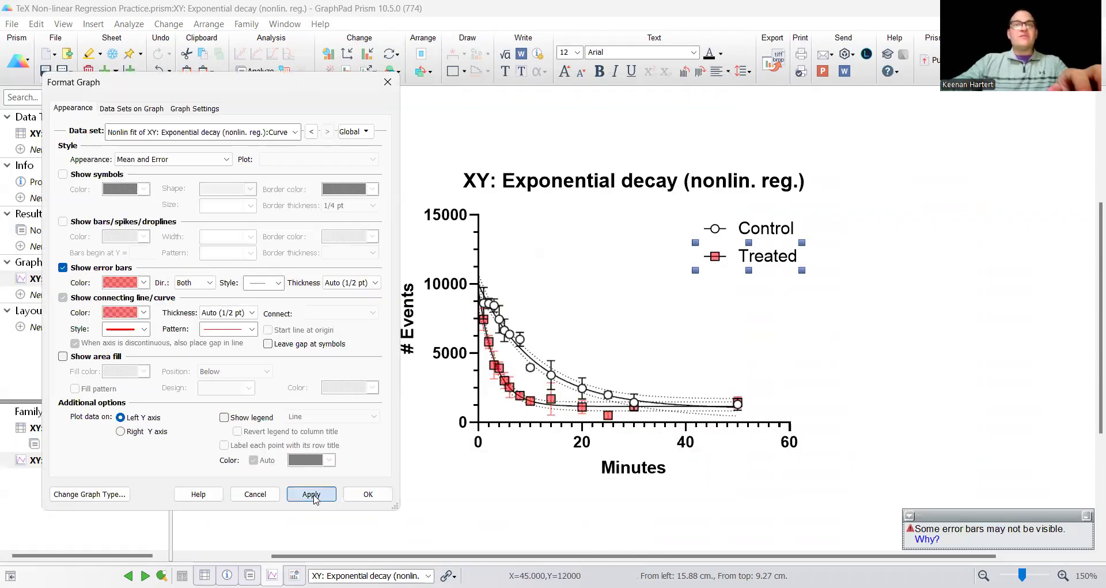
{"action": "left_click", "coordinate": [368, 494]}
{"action": "left_click", "coordinate": [864, 340]}
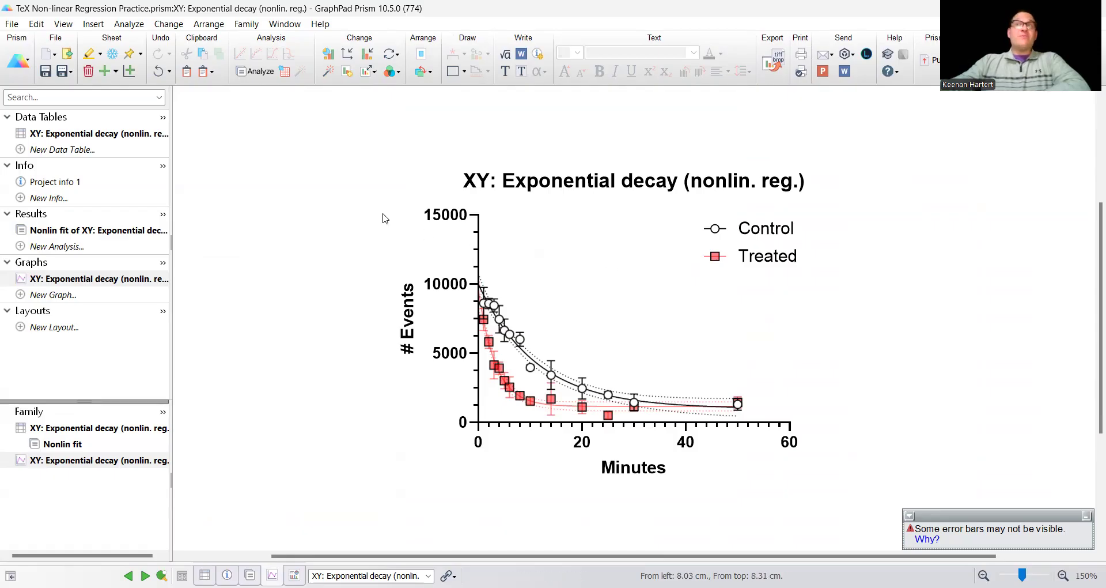
- Insert the Control fit's TeX equation, Y = 9005·exp(−0.08927·X) + 987, and drag it beside the legend
{"action": "left_click", "coordinate": [94, 24]}
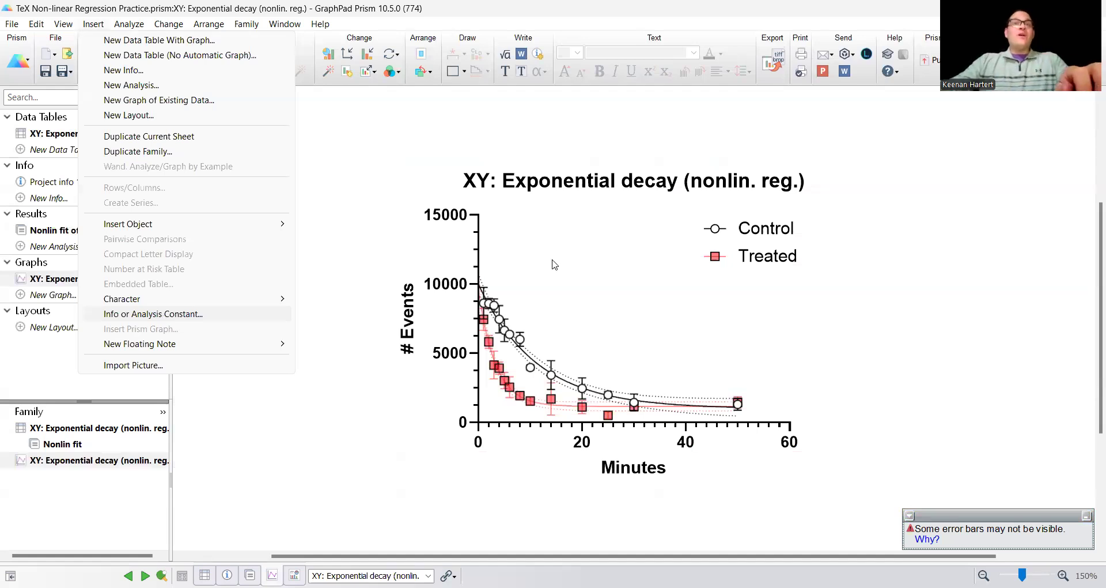
{"action": "key", "text": "Return"}
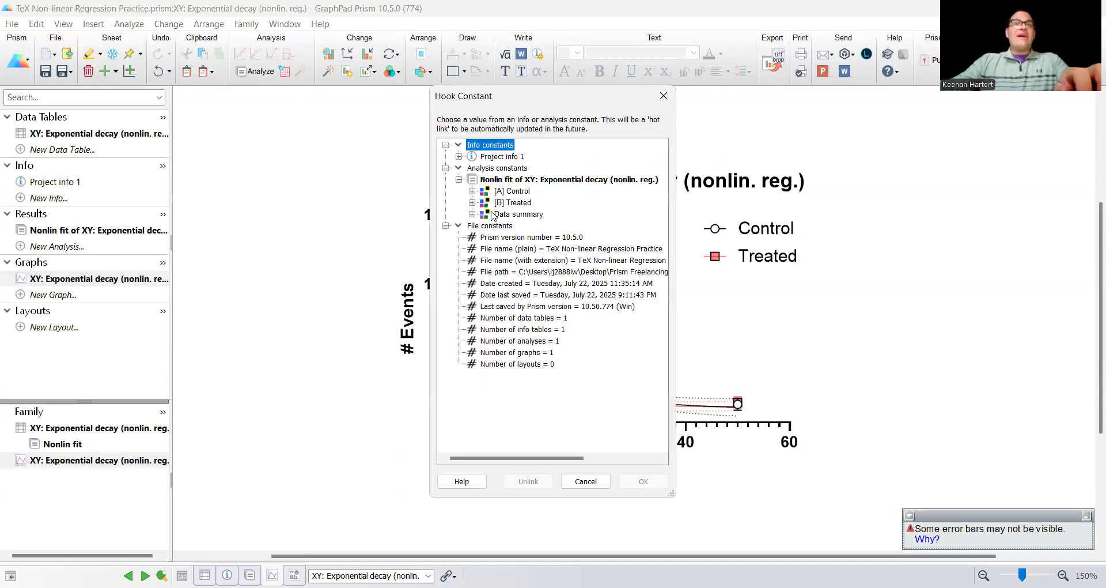
{"action": "left_click", "coordinate": [510, 183]}
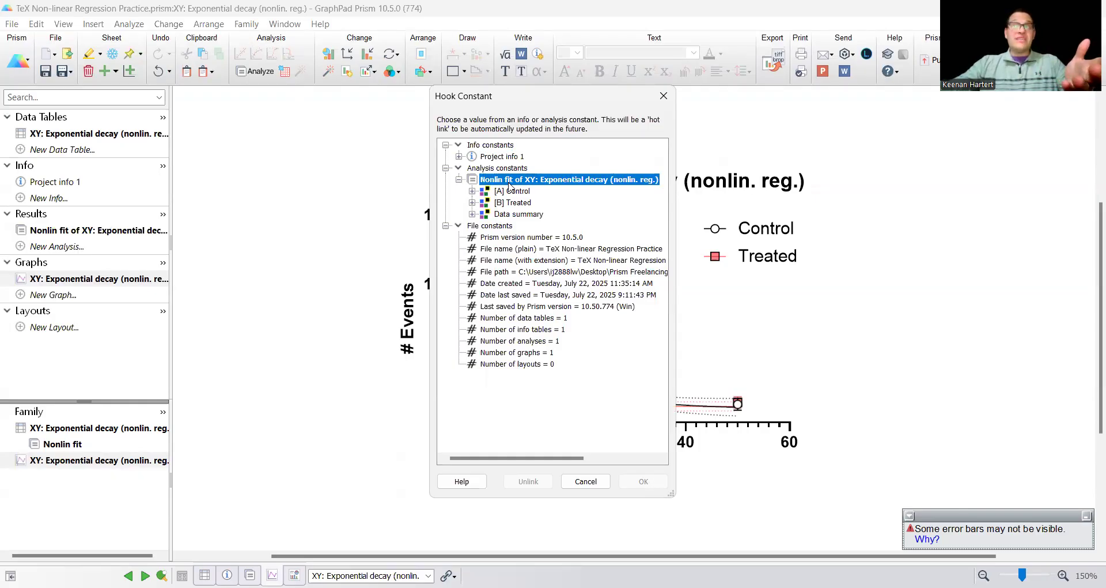
{"action": "left_click", "coordinate": [472, 191]}
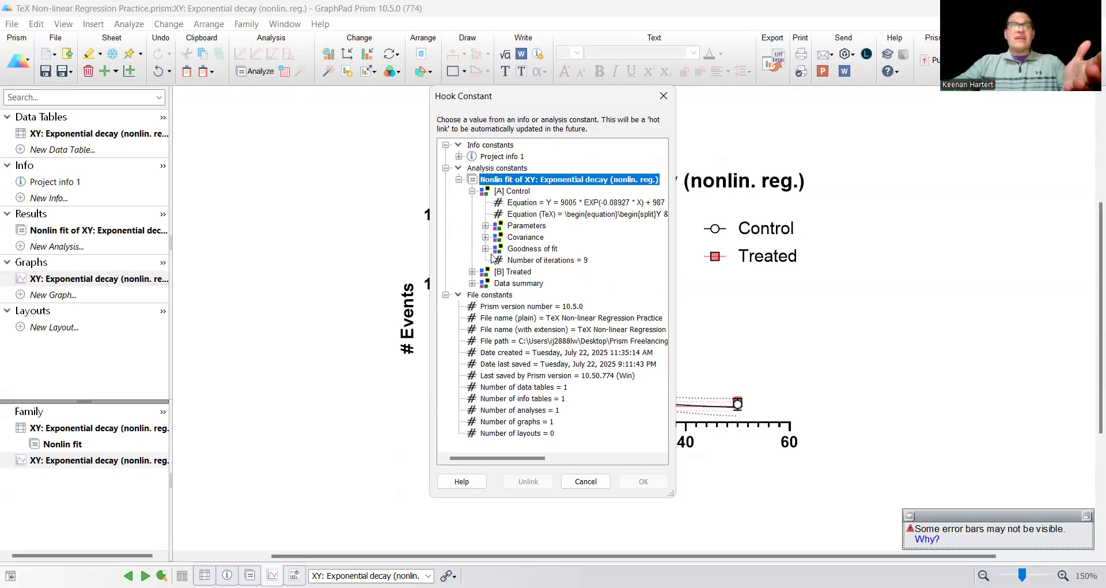
{"action": "left_click", "coordinate": [533, 214]}
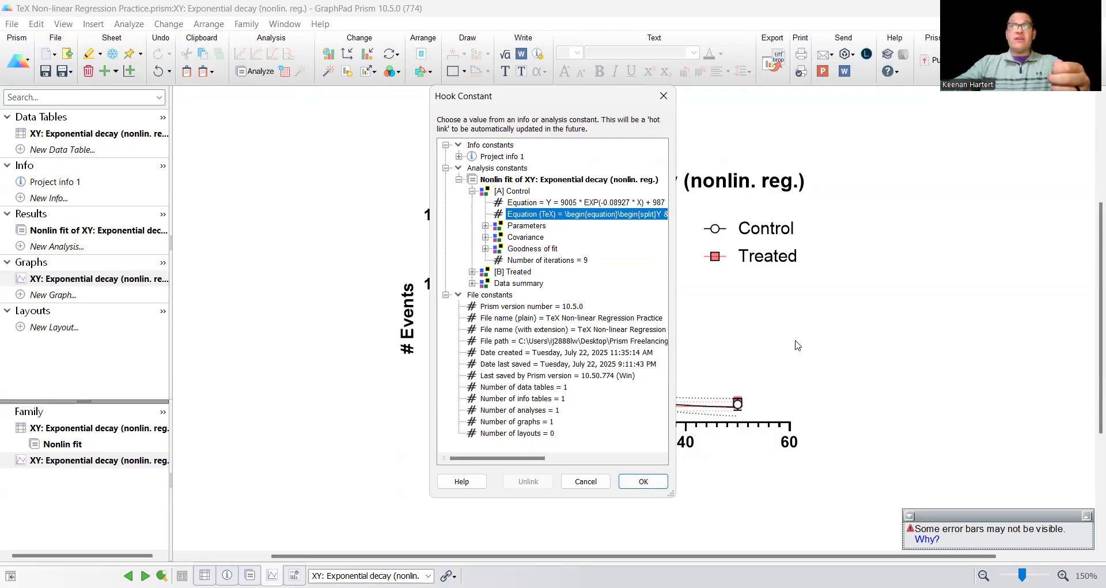
{"action": "left_click", "coordinate": [639, 482]}
{"action": "left_click_drag", "start_coordinate": [375, 154], "coordinate": [801, 337]}
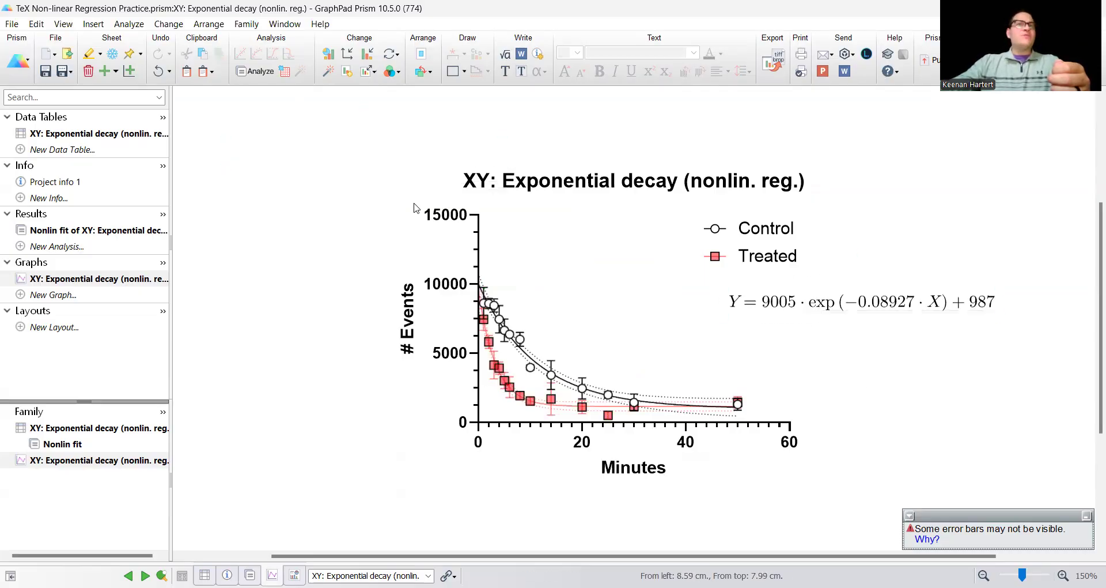
- Insert the [B] Treated fit's Equation (TeX), Y = 8440·exp(−0.3042·X) + 1154, onto the graph
{"action": "left_click", "coordinate": [92, 25]}
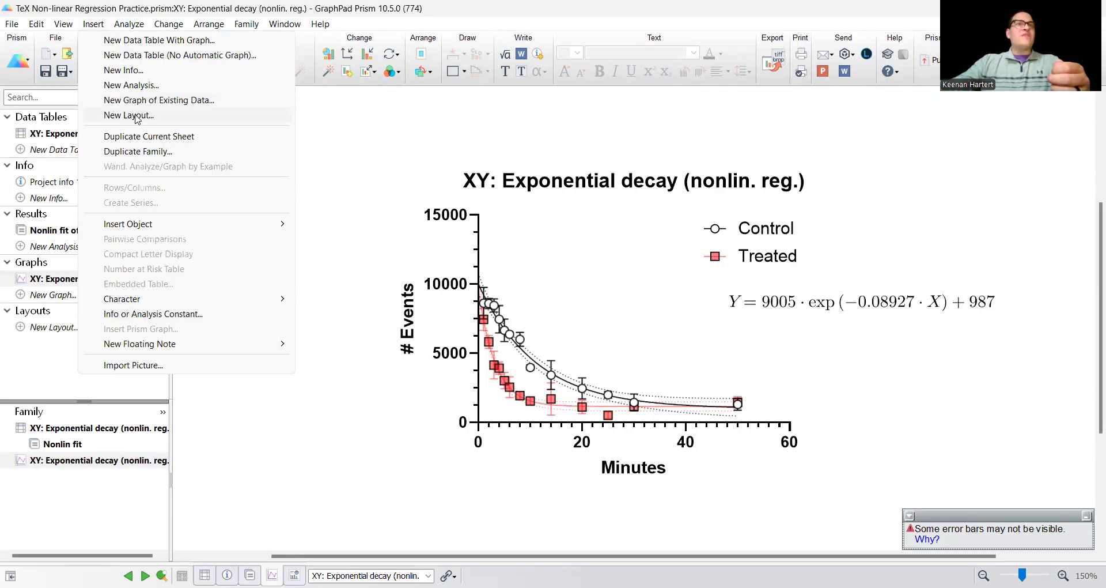
{"action": "left_click", "coordinate": [189, 314]}
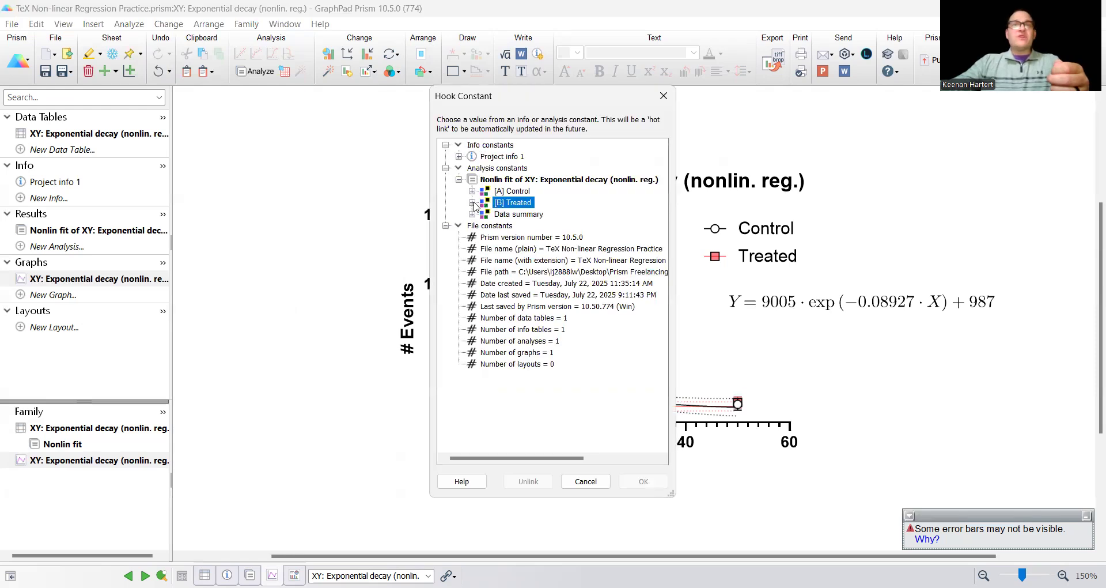
{"action": "left_click", "coordinate": [472, 203]}
{"action": "left_click", "coordinate": [536, 227]}
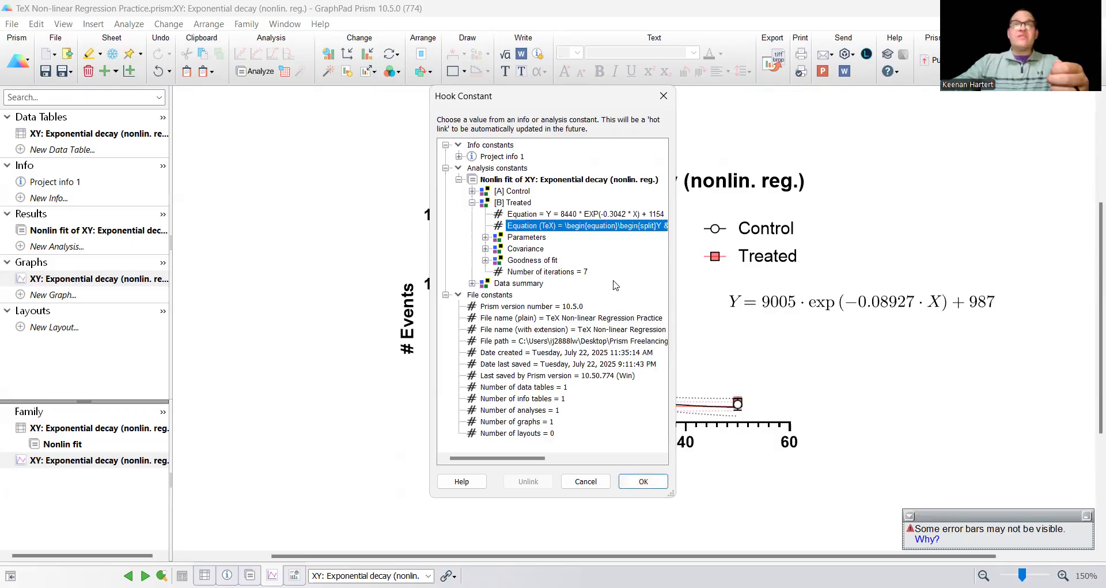
{"action": "left_click", "coordinate": [635, 482]}
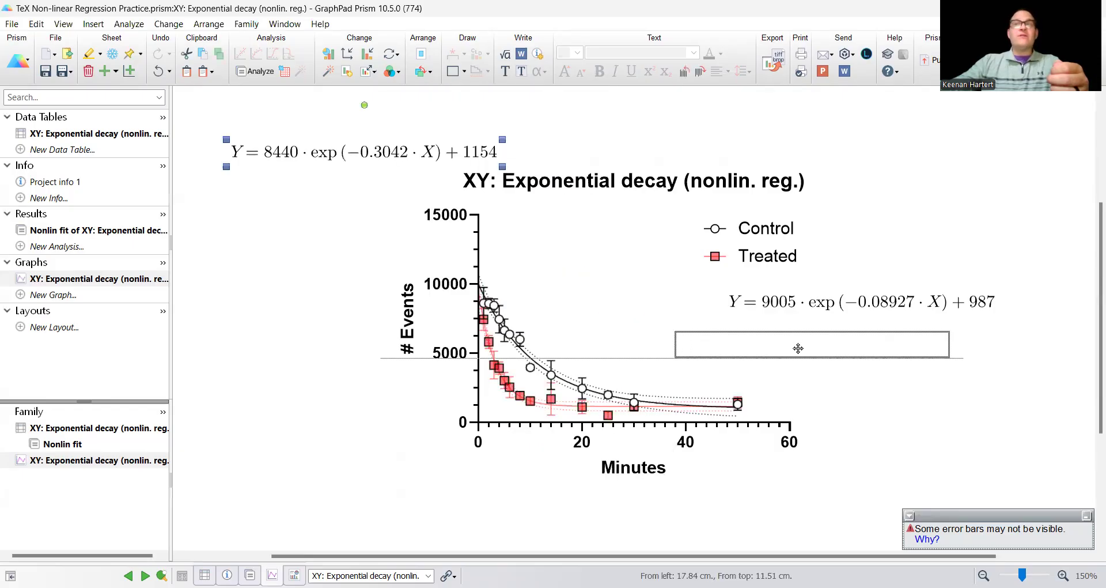